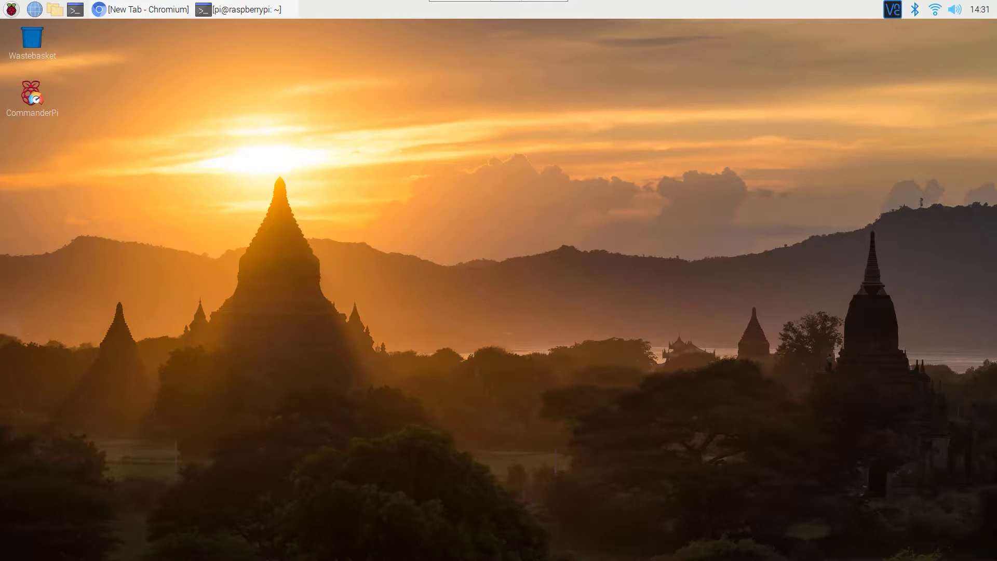
Load jellyfin.org in Chromium and go to its Downloads page.
click(149, 14)
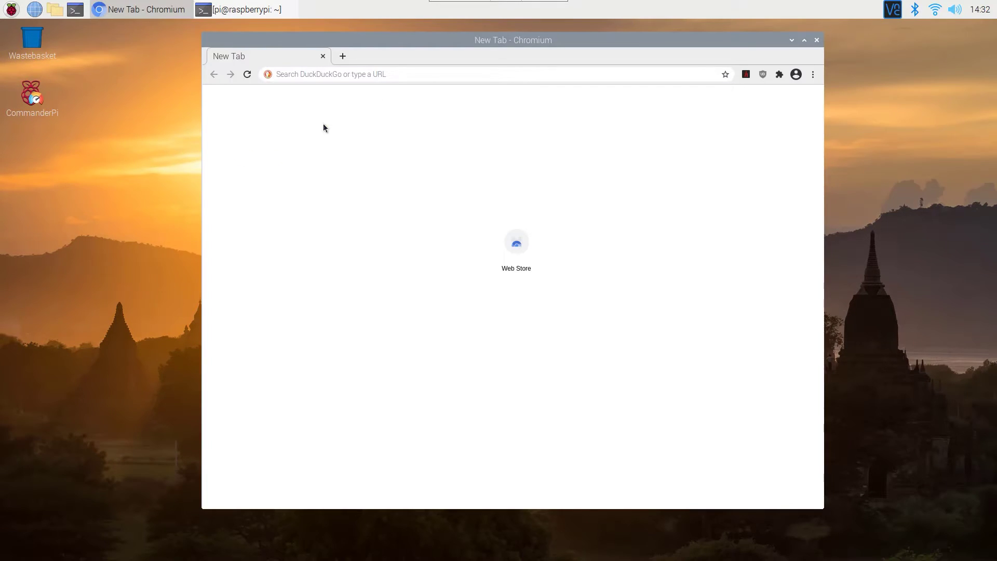
click(403, 73)
text(jellyfin.org)
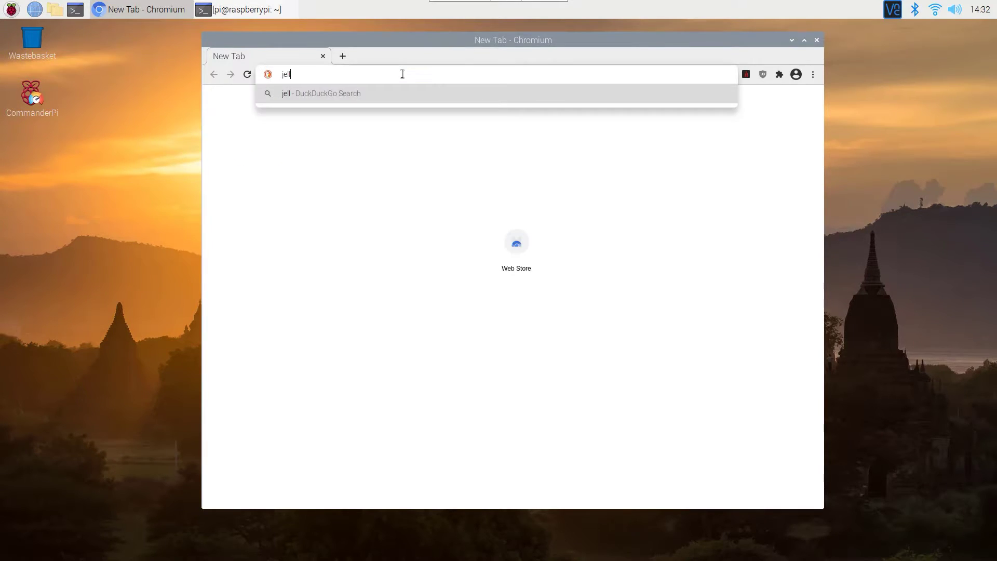
key(Return)
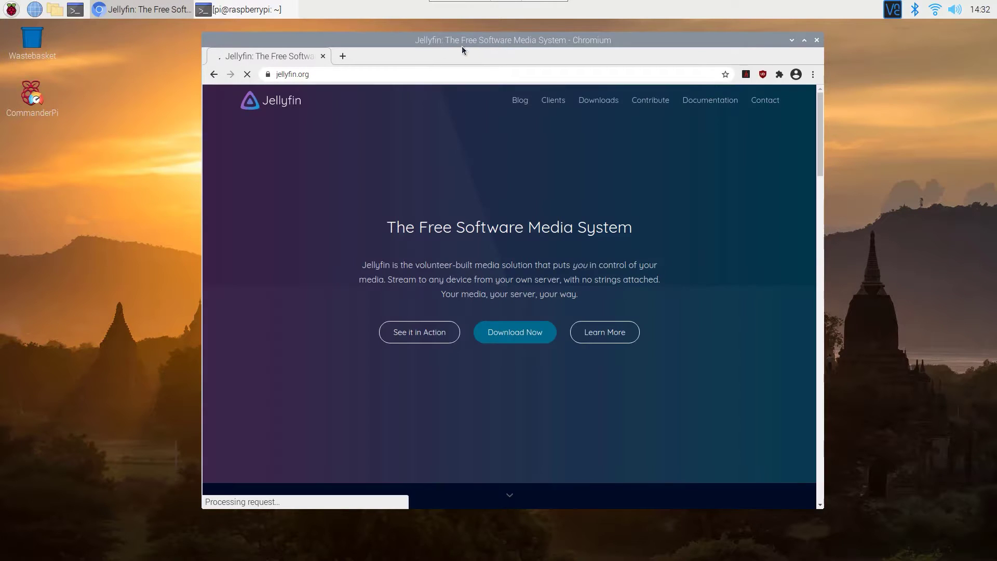
drag(462, 46, 464, 60)
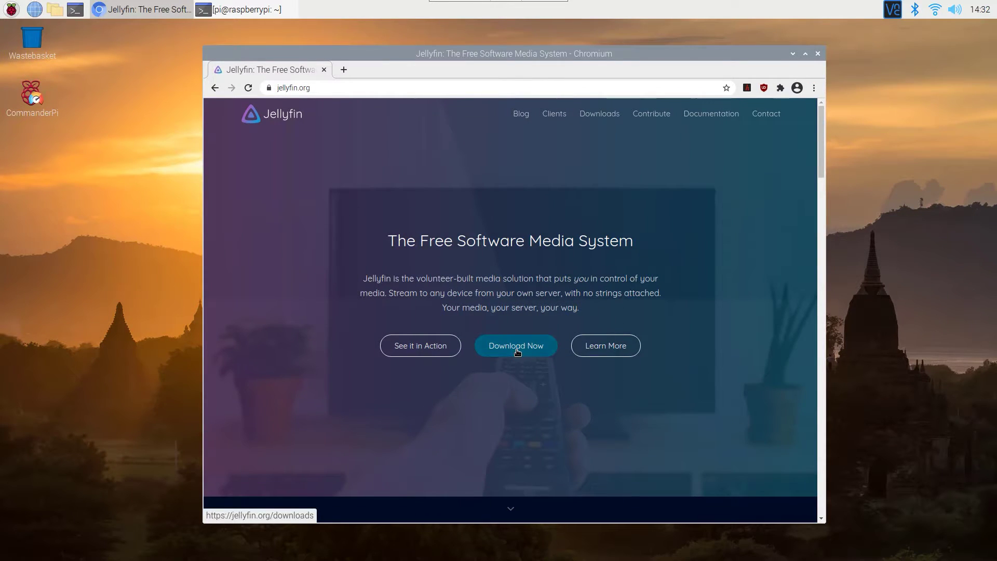
click(518, 348)
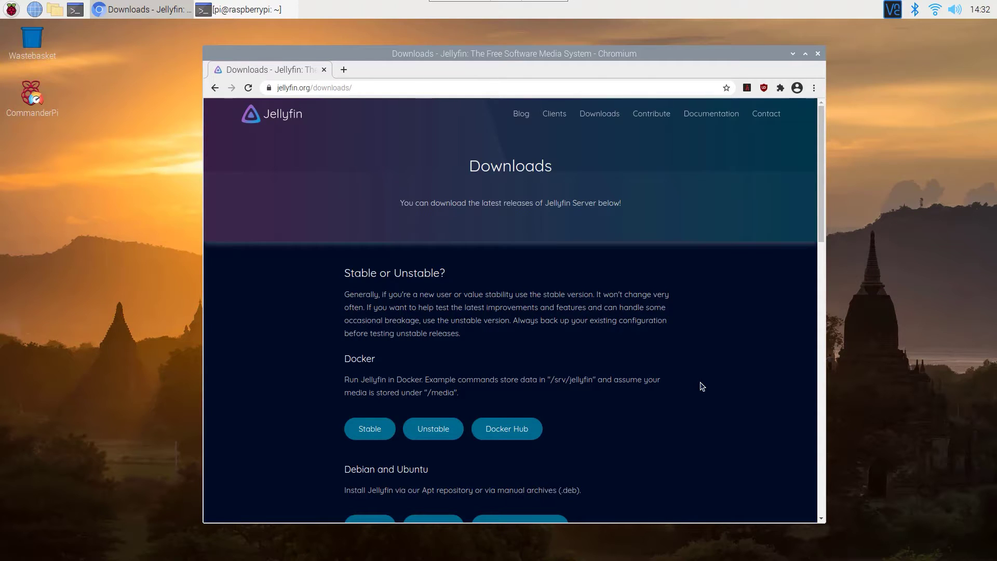
Copy the five Debian Stable apt install commands, then bring the terminal forward.
scroll(703, 387, down, 5)
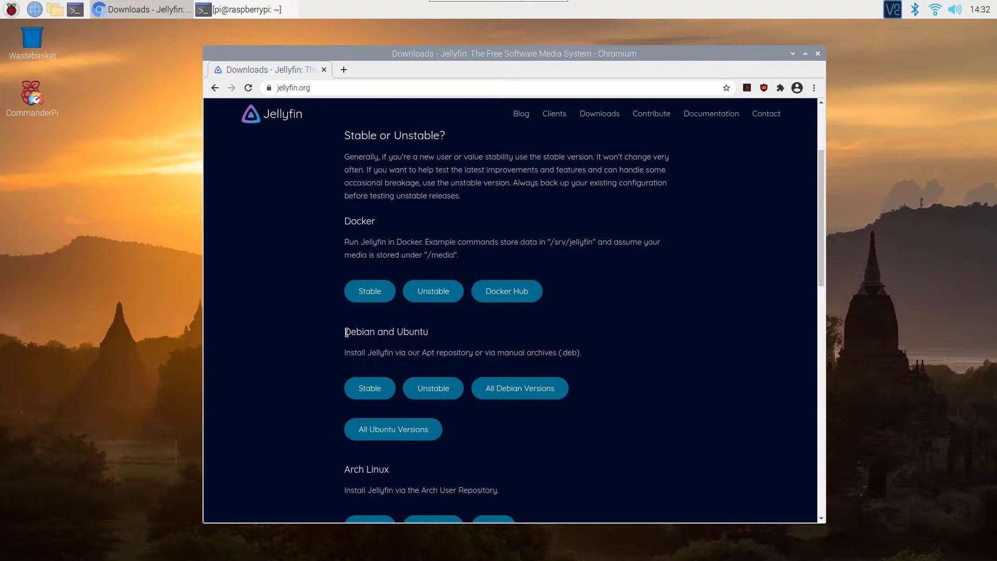
drag(347, 331, 437, 338)
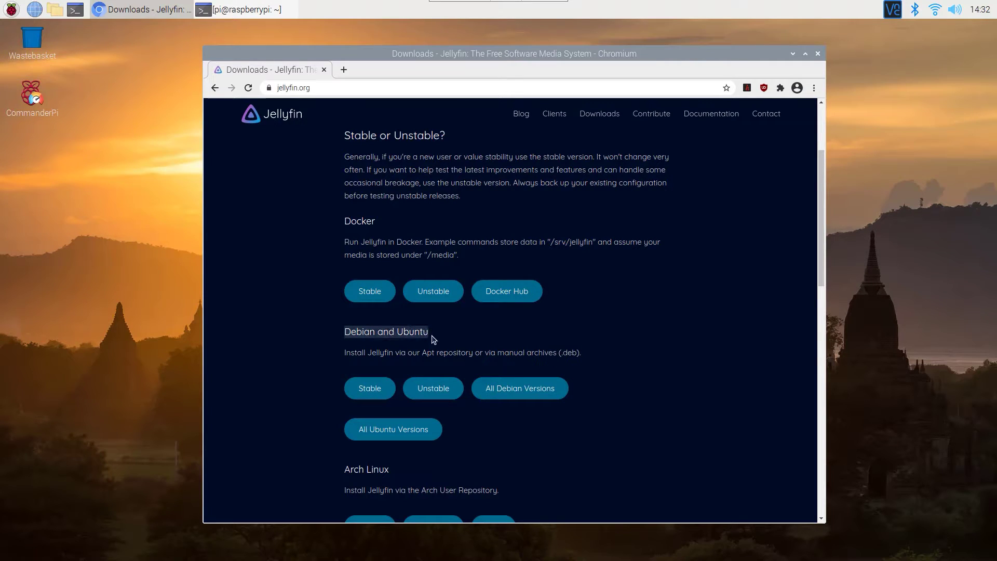
click(676, 345)
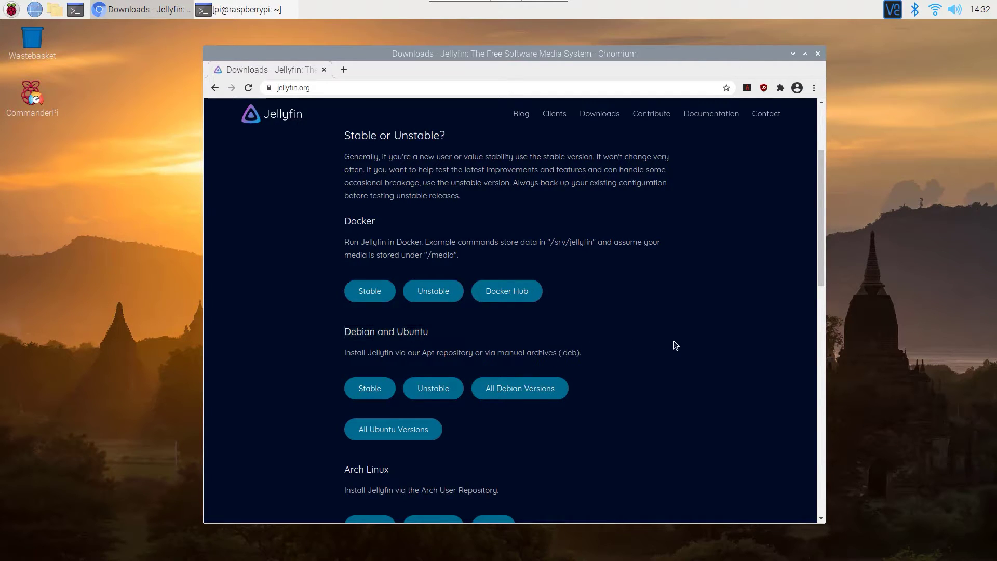
click(366, 388)
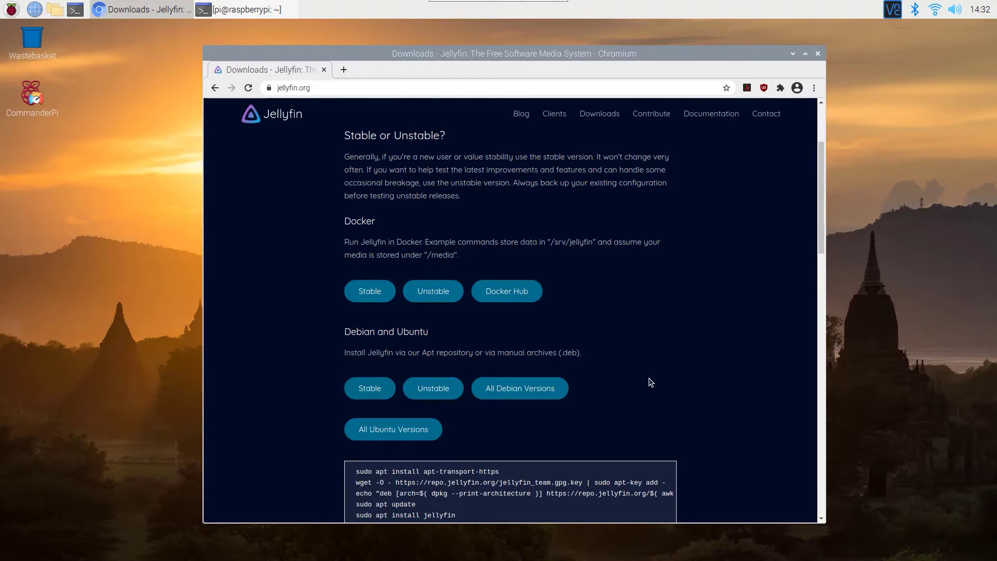
scroll(650, 381, down, 1)
scroll(651, 382, down, 2)
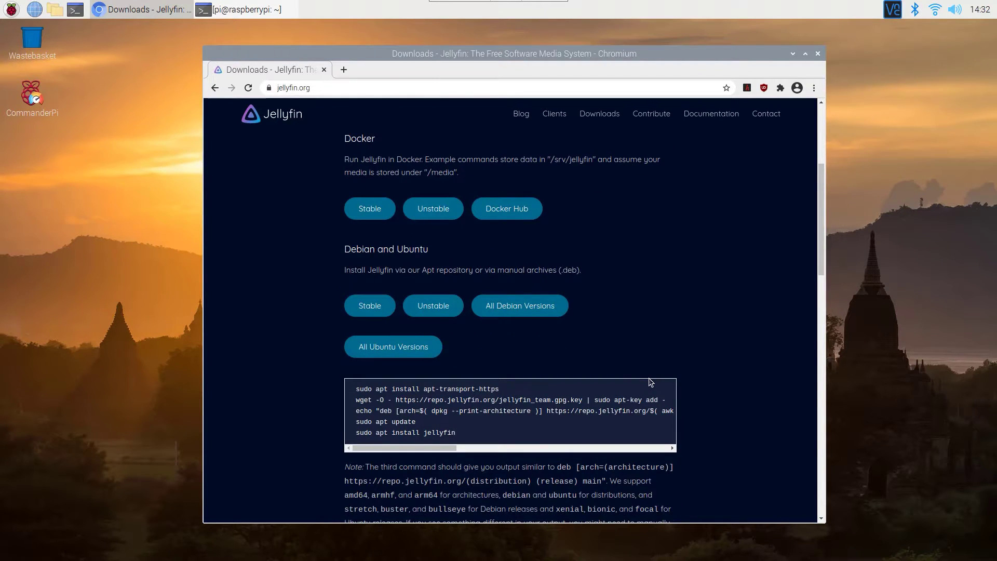
drag(651, 382, 502, 439)
right_click(471, 409)
click(493, 416)
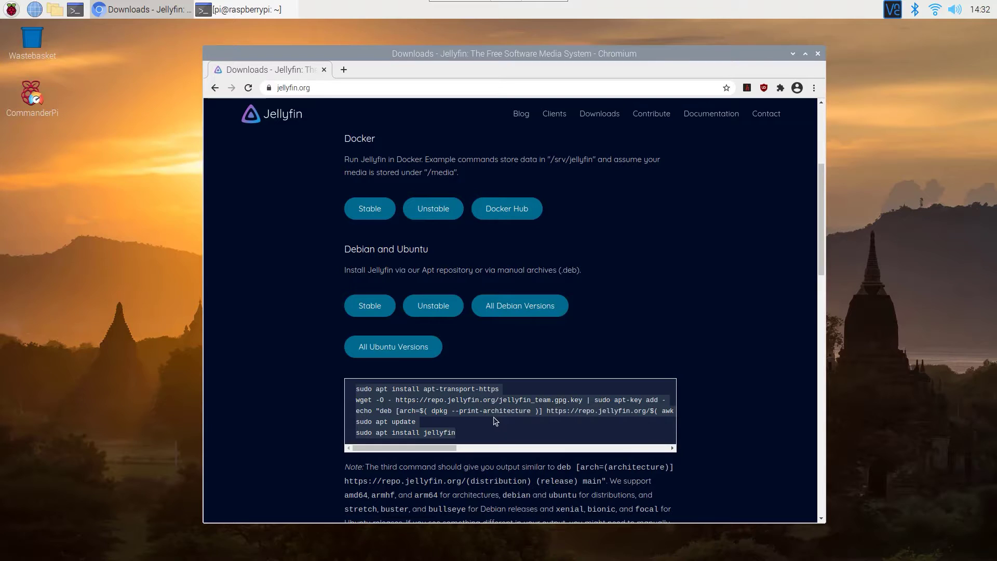
click(140, 9)
click(244, 9)
Paste and run the copied Jellyfin apt install commands in the terminal.
drag(450, 183, 443, 177)
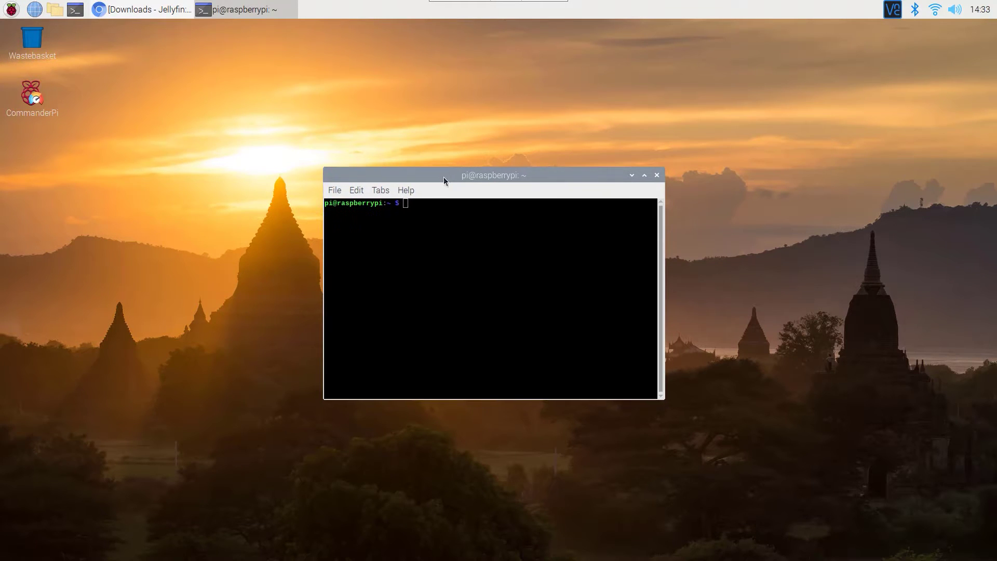
right_click(427, 219)
click(446, 276)
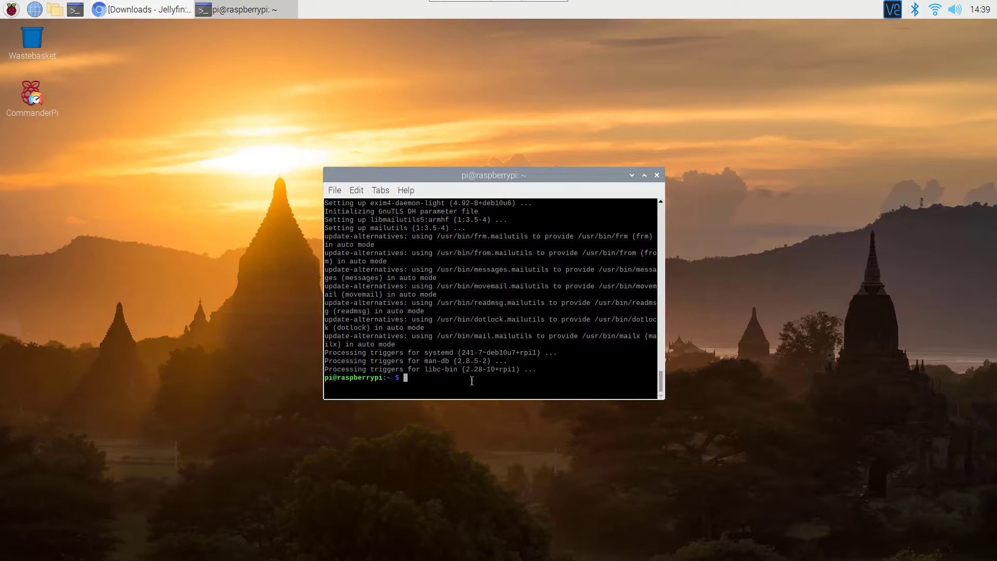
Add the jellyfin user to the video group and restart the jellyfin service.
text(sudo )
text(usermod )
text(-aG v)
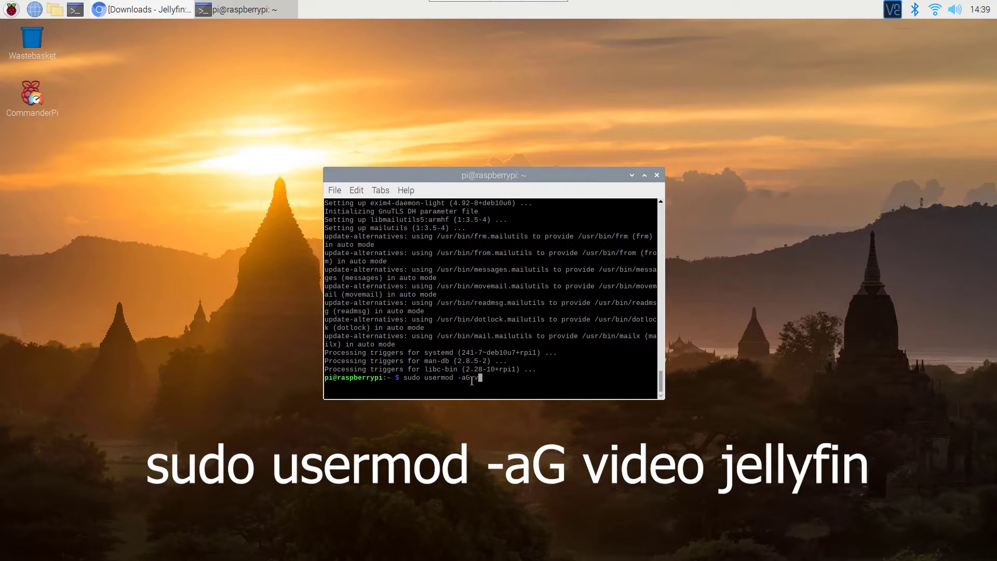
text(ideo je)
text(llyfin)
key(Return)
text(sudo s)
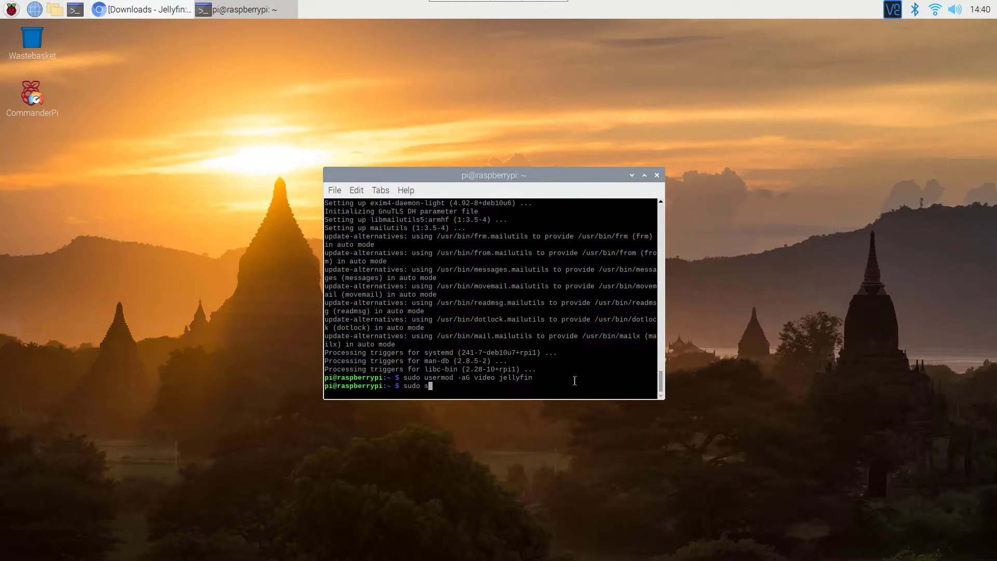
text(ystemctl restar)
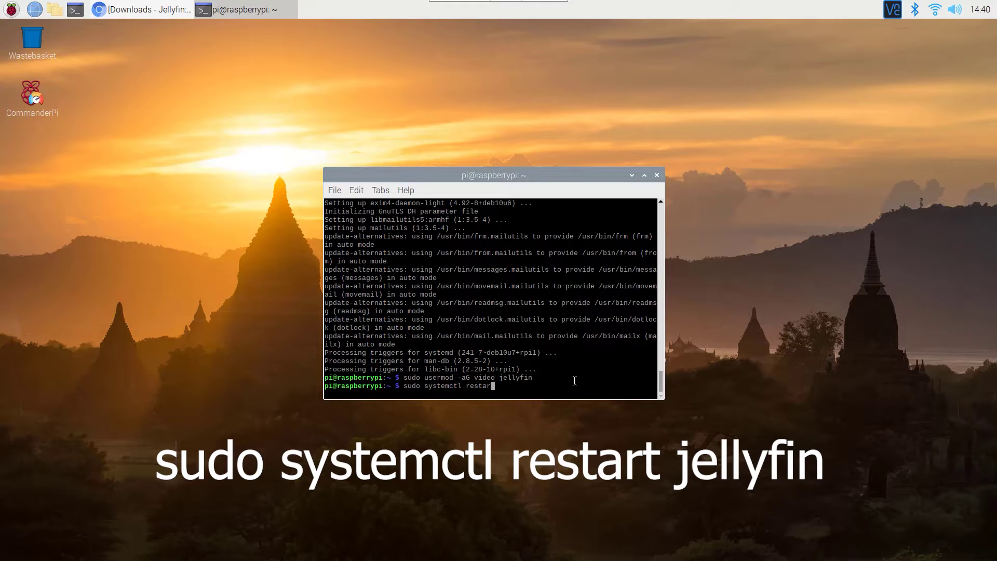
text(t jellyfin)
key(Return)
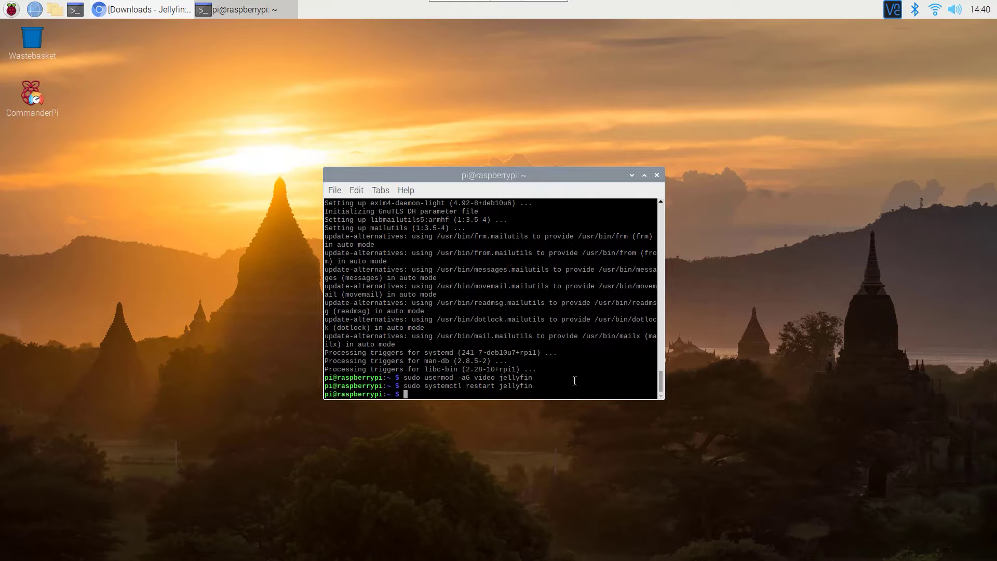
Append gpu_mem=512 to /boot/config.txt in nano, save it, and run sudo reboot.
text(sudo)
text(nano /boo)
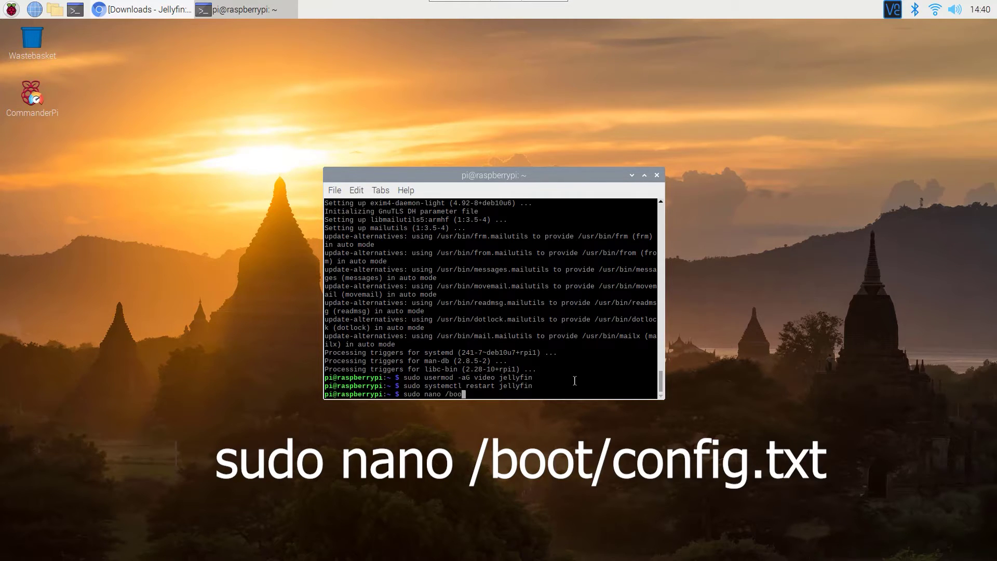
text(config.txt)
key(Return)
scroll(575, 381, down, 20)
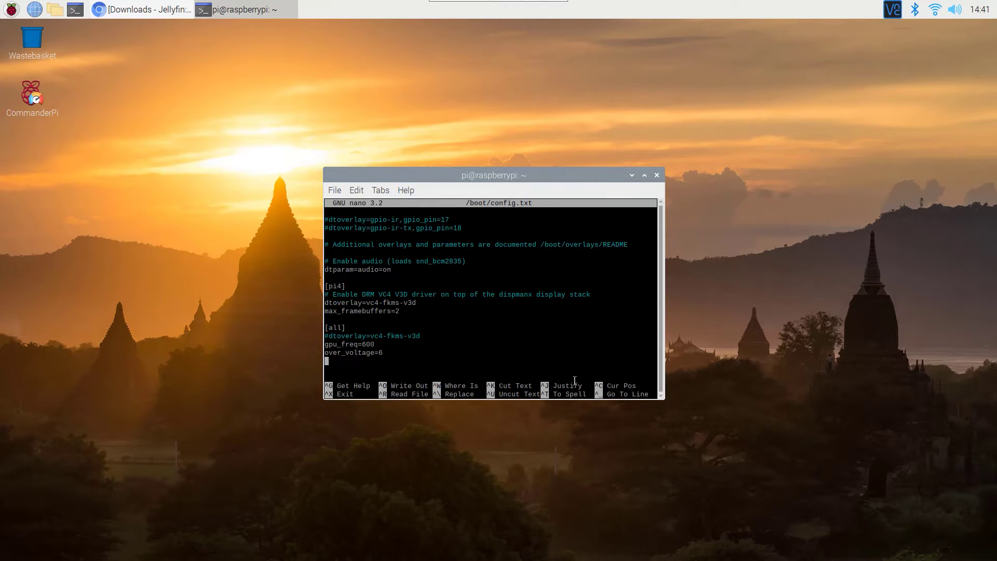
text(gpu_mem=512)
key(ctrl+x)
key(y)
key(Return)
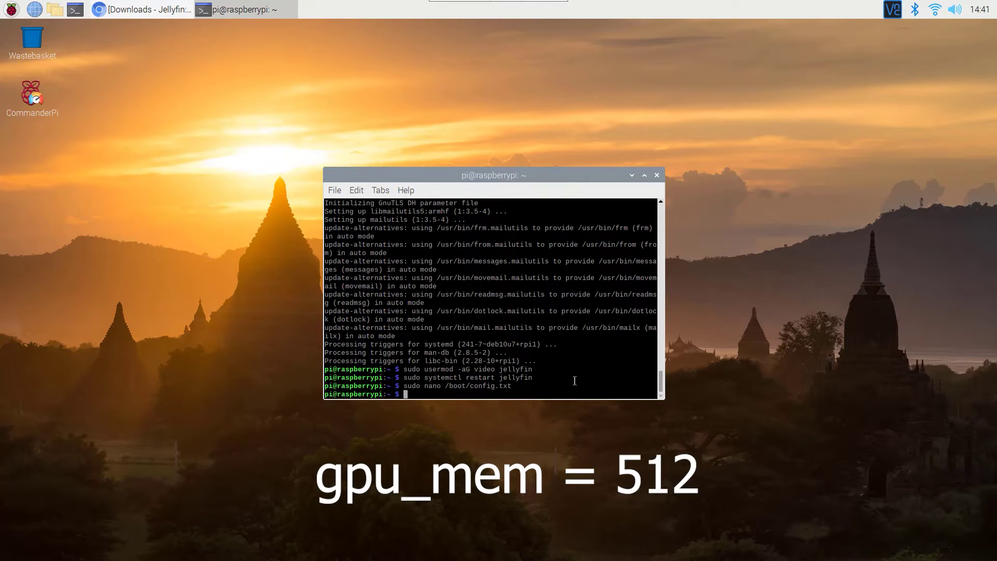
text(sudo)
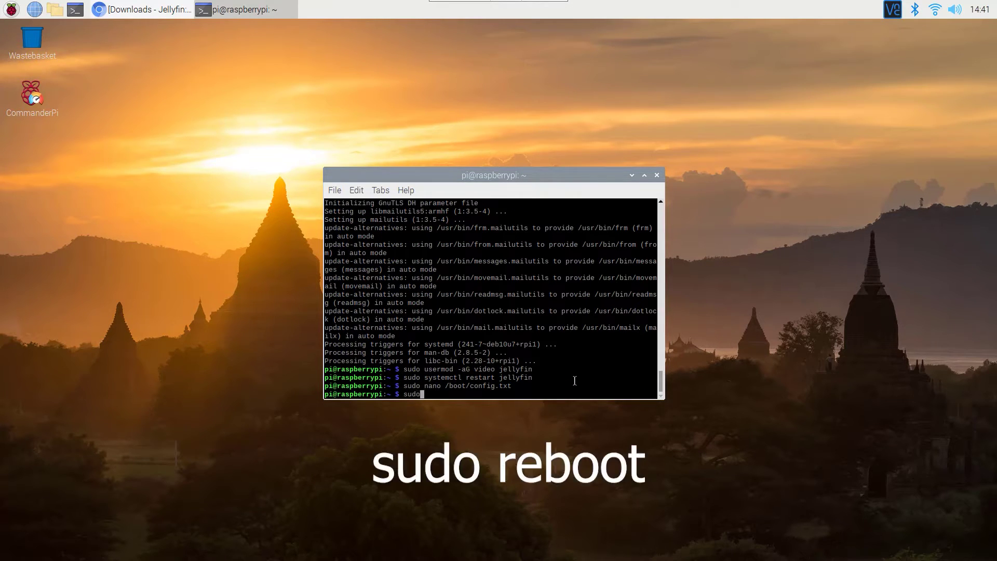
text( reoot)
key(Return)
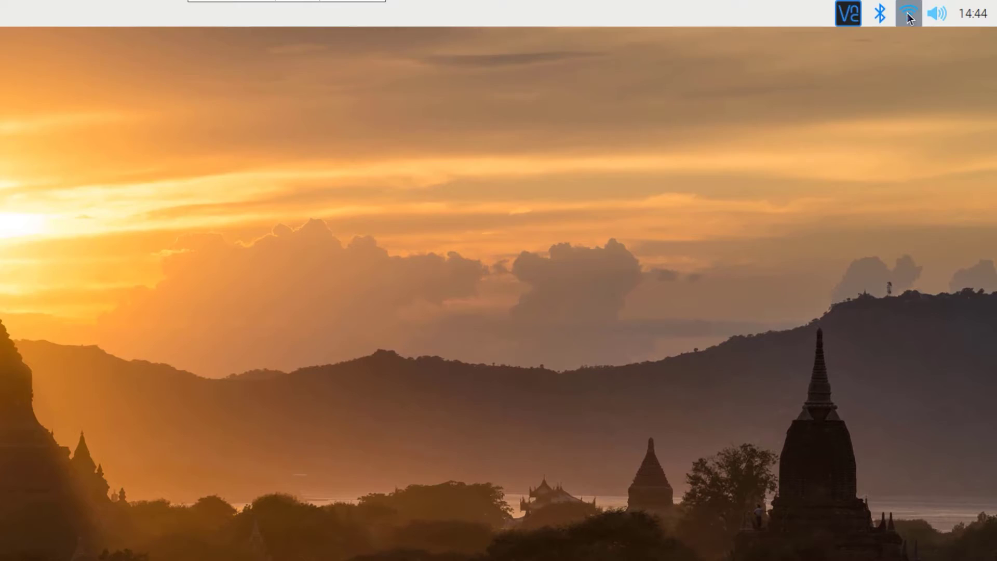
Load 192.168.0.111:8096 in maximised Chromium and advance past the wizard's language step.
mouse_move(934, 9)
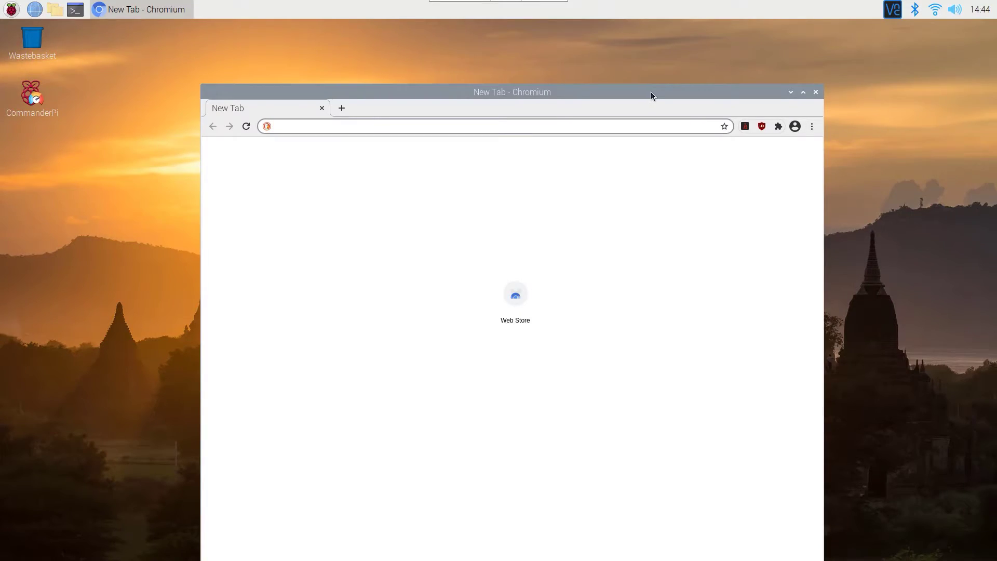
double_click(651, 93)
text(192.168.0.11)
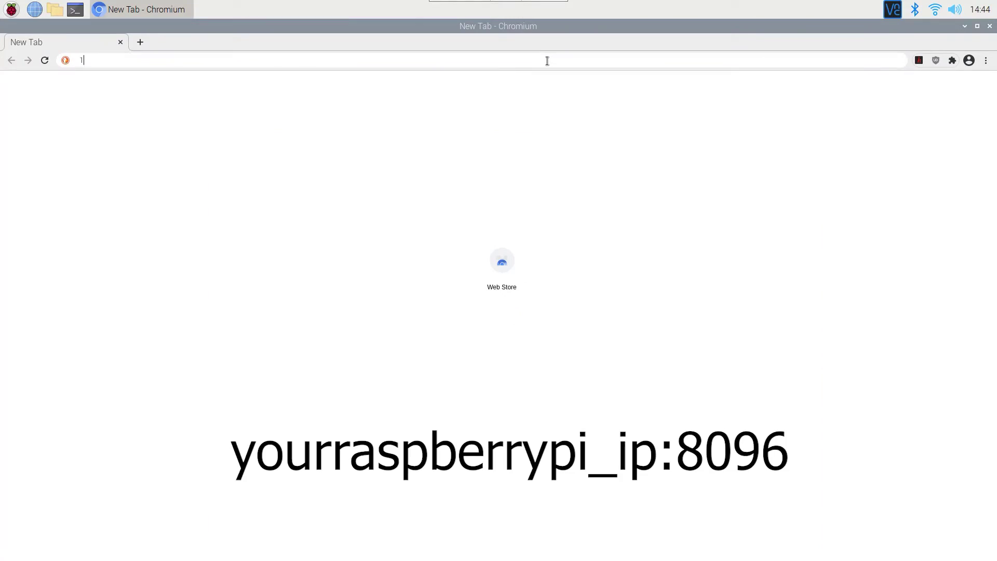
text(1:8096)
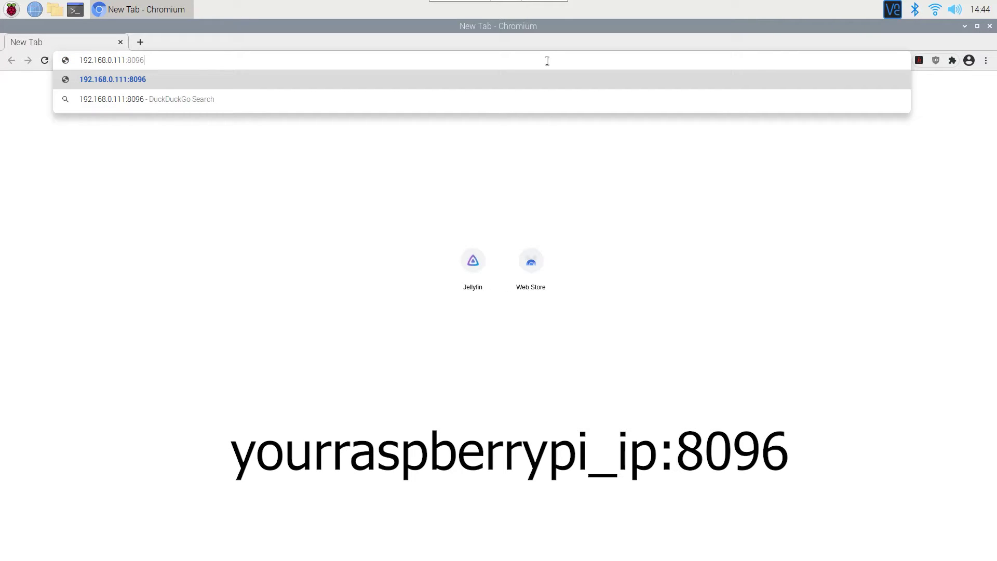
key(Return)
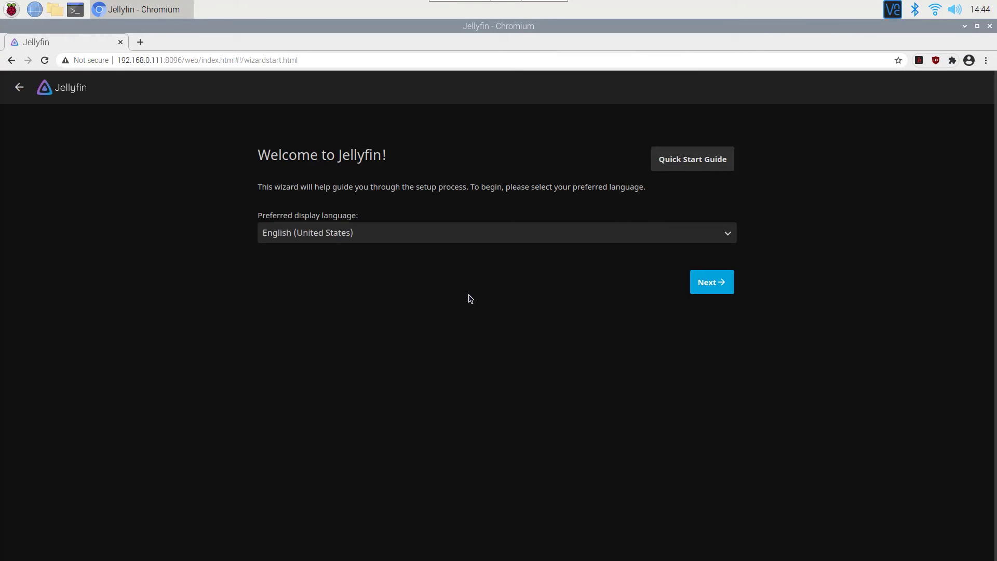
click(704, 283)
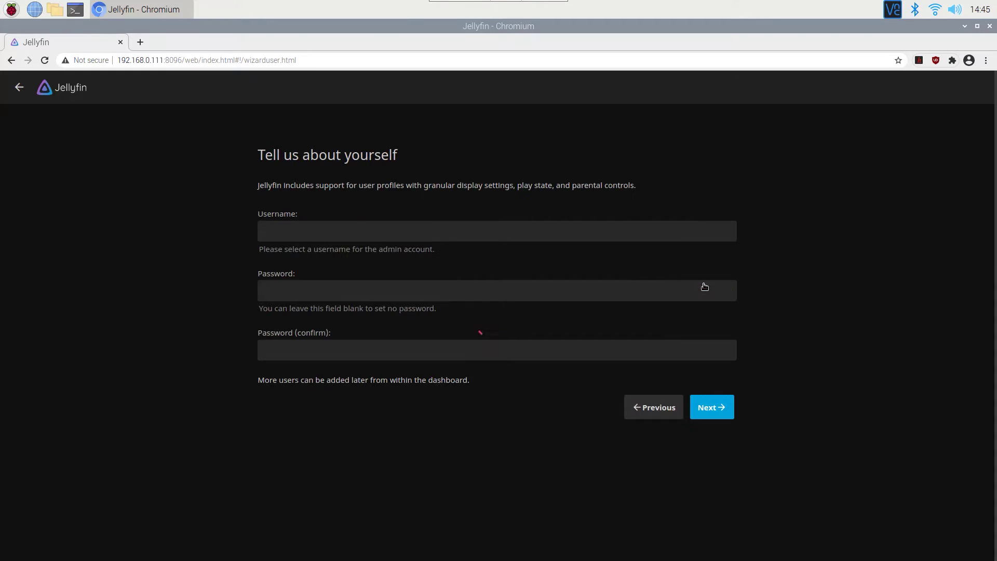
Create the admin account with a username and password, letting Chromium save the password.
click(357, 233)
text(sstec)
click(275, 290)
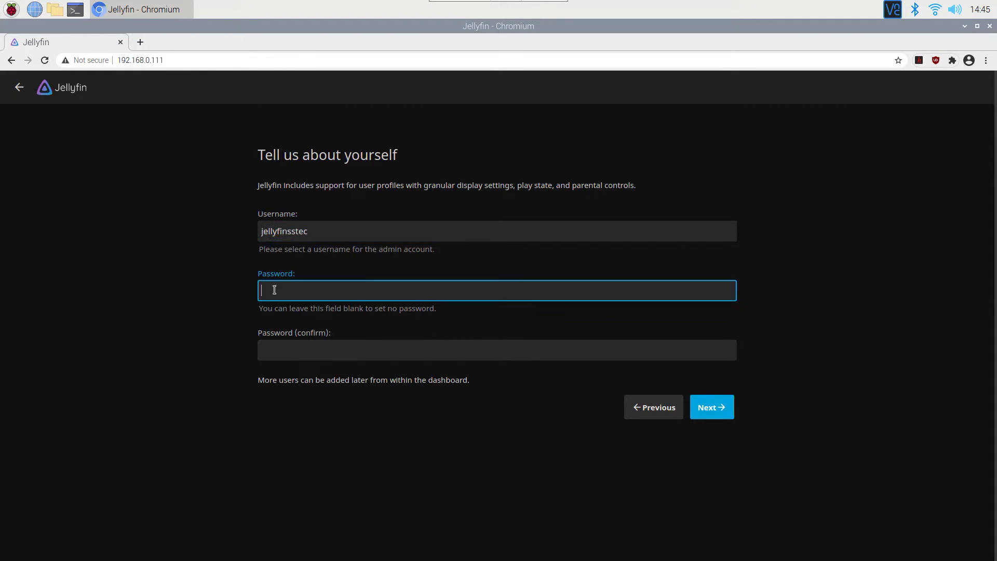
click(279, 346)
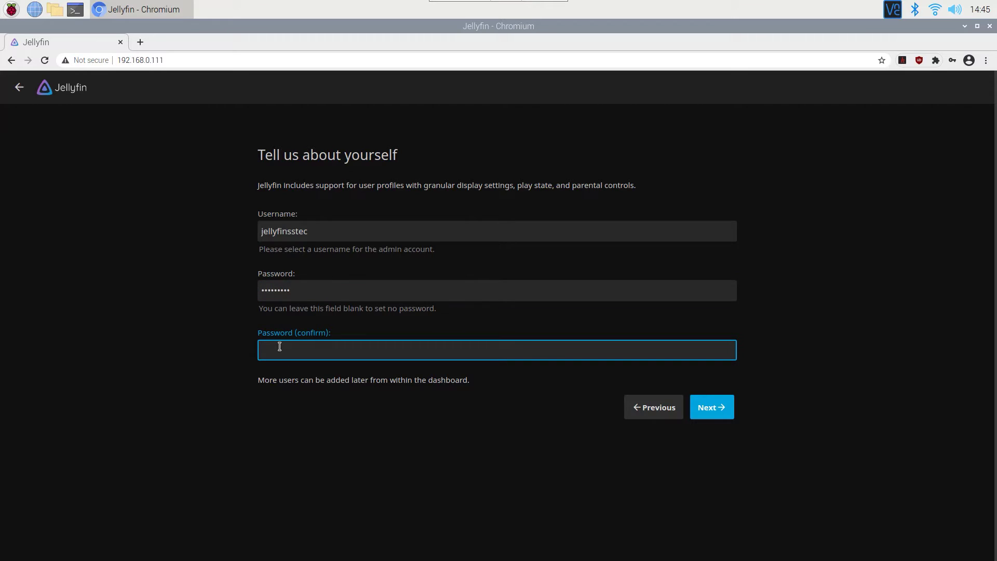
click(708, 418)
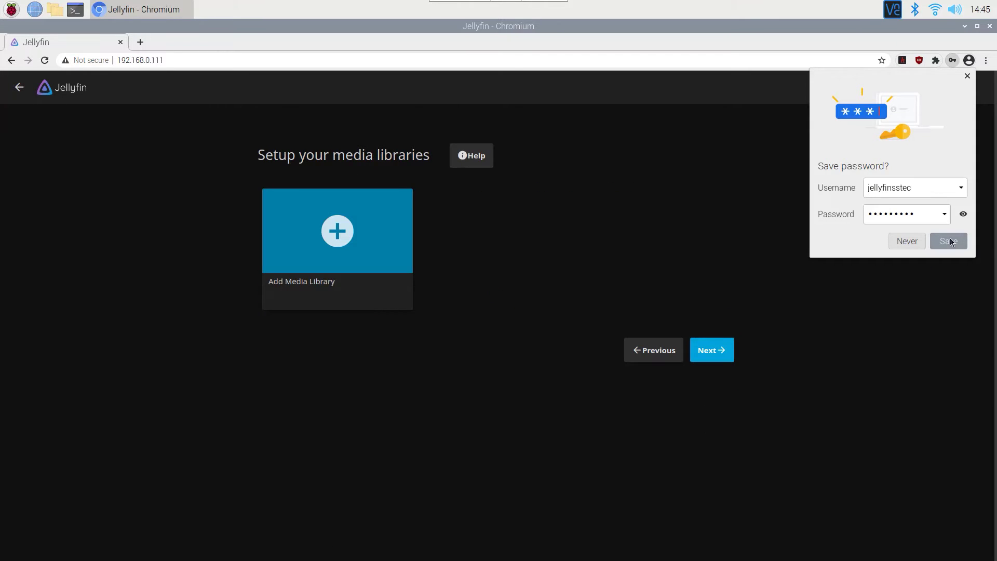
click(919, 244)
Skip the media library step and keep the default metadata language to finish setup.
click(704, 349)
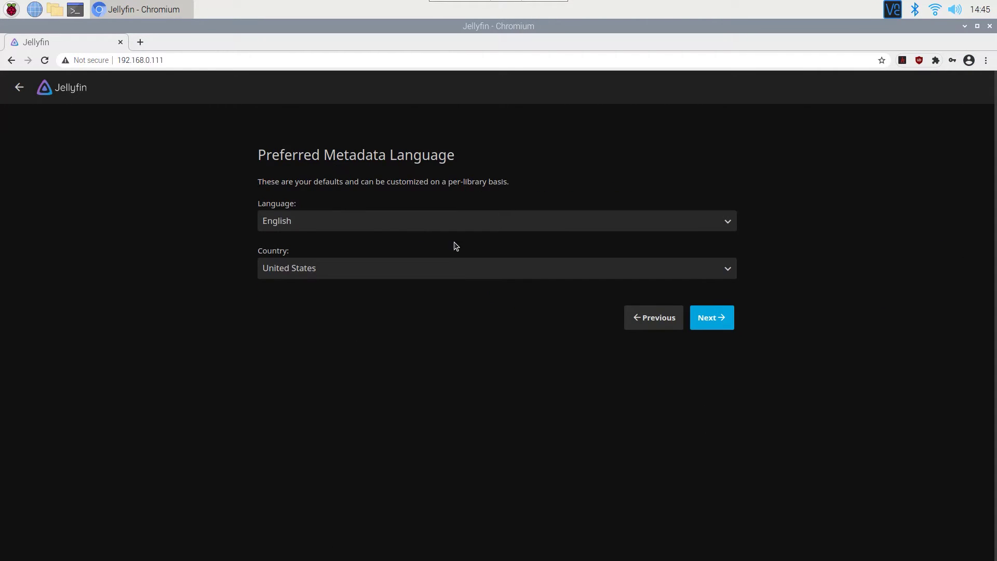
click(412, 222)
click(378, 269)
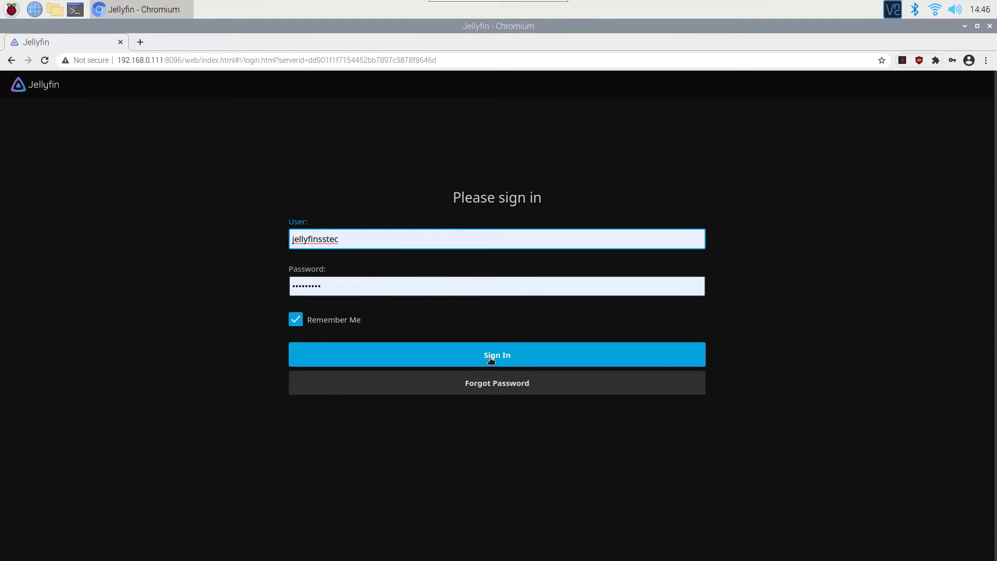
Sign in as the admin and open the Dashboard from the side menu.
click(489, 358)
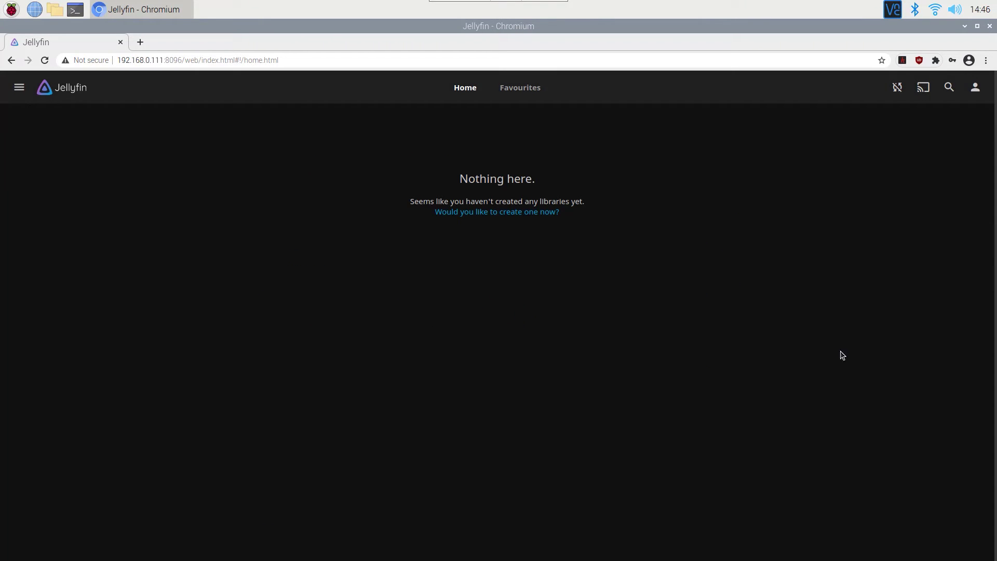
click(23, 89)
click(56, 162)
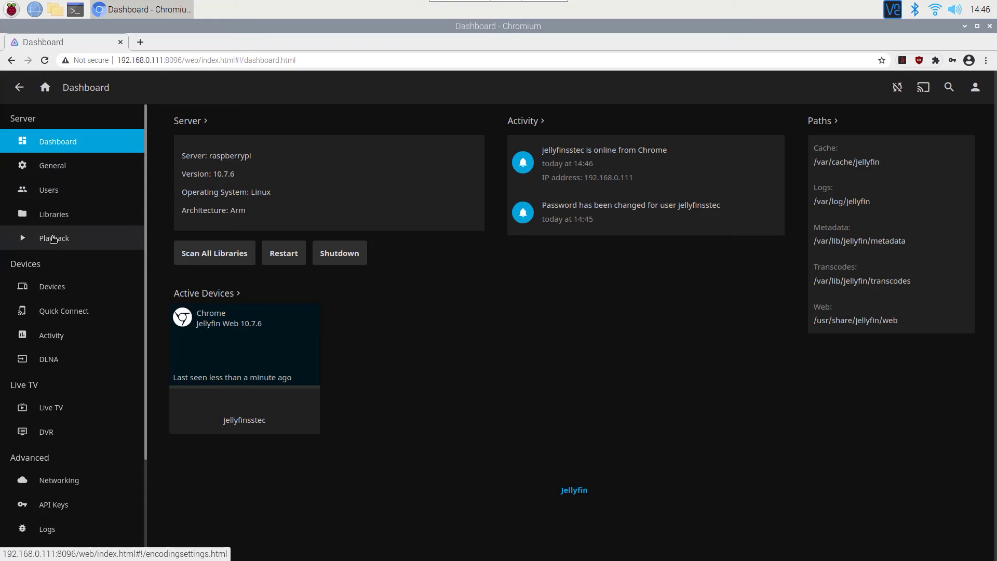
Set Playback hardware acceleration to OpenMAX OMX with MPEG2 decoding enabled and save.
click(54, 239)
click(189, 190)
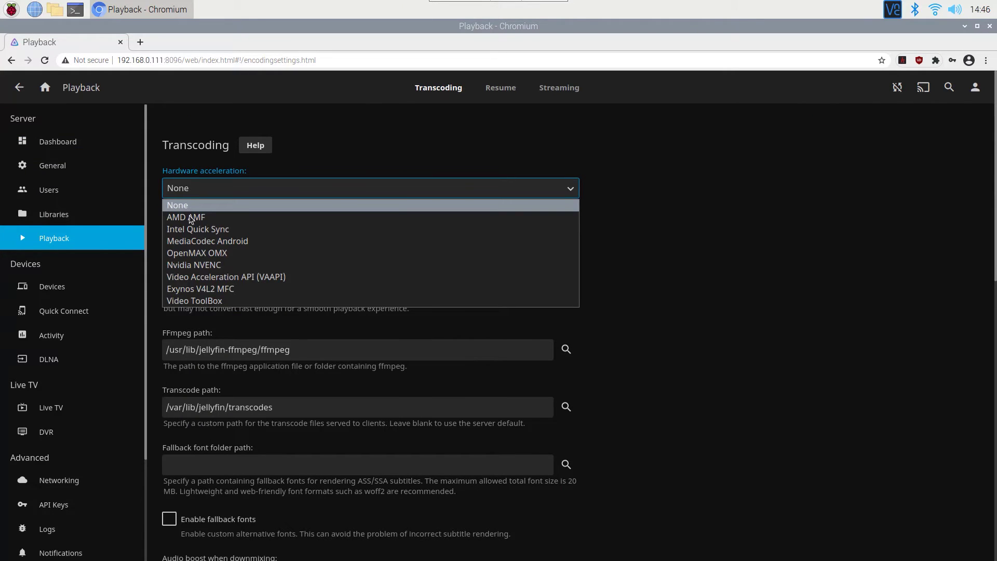
click(202, 254)
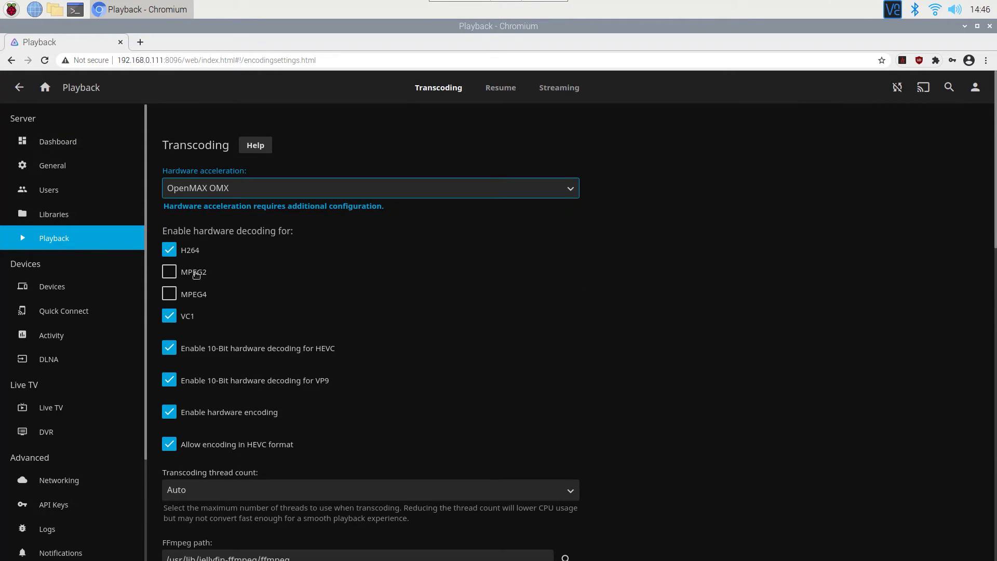
click(192, 275)
scroll(513, 335, down, 20)
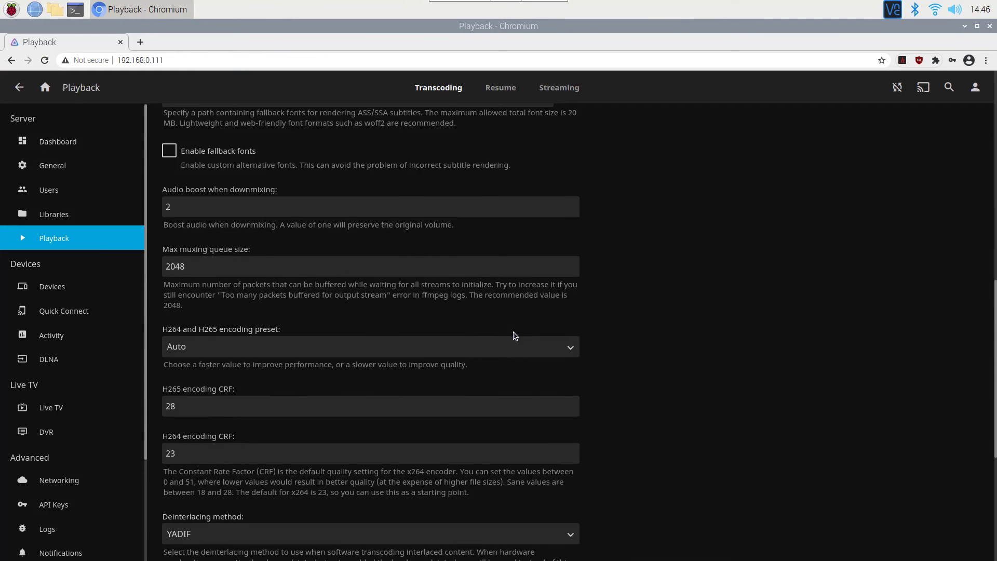
scroll(513, 335, down, 1)
click(331, 519)
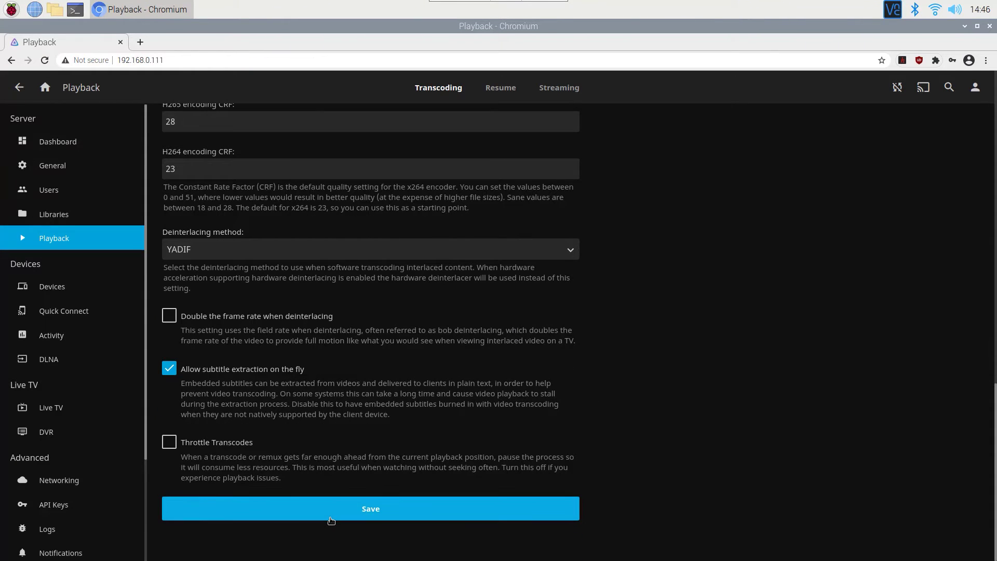
click(507, 386)
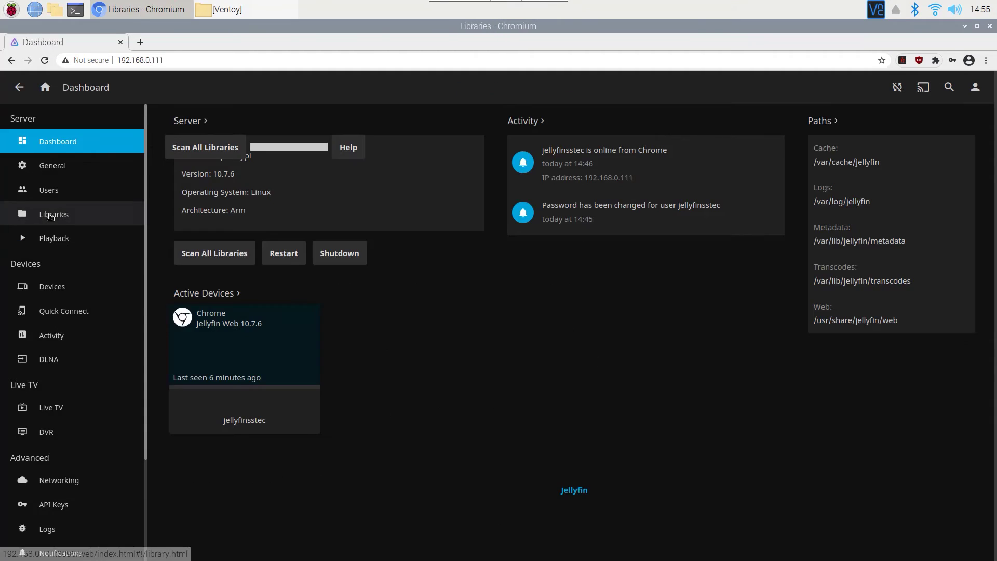
Start a new media library with content type Movies.
click(53, 214)
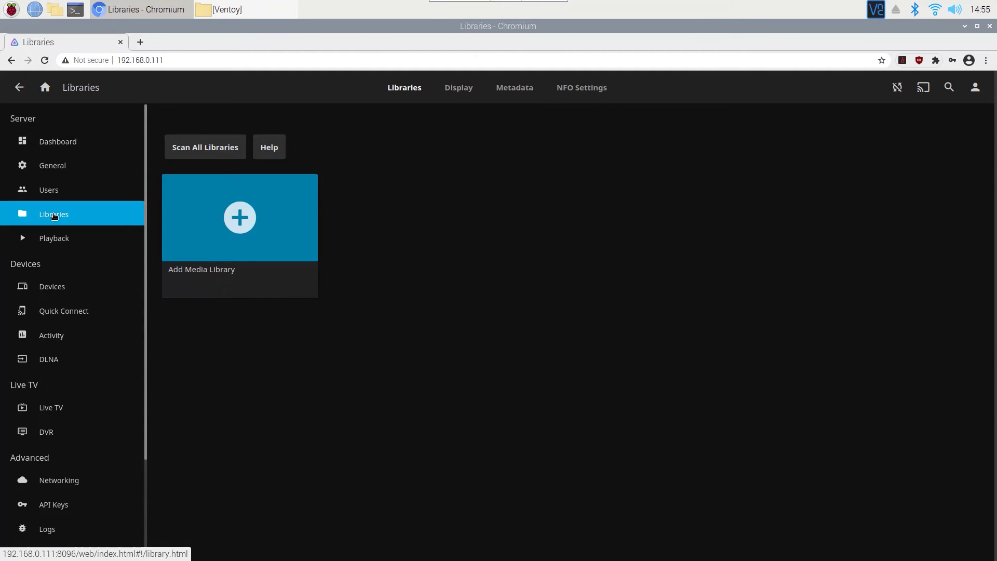
click(239, 222)
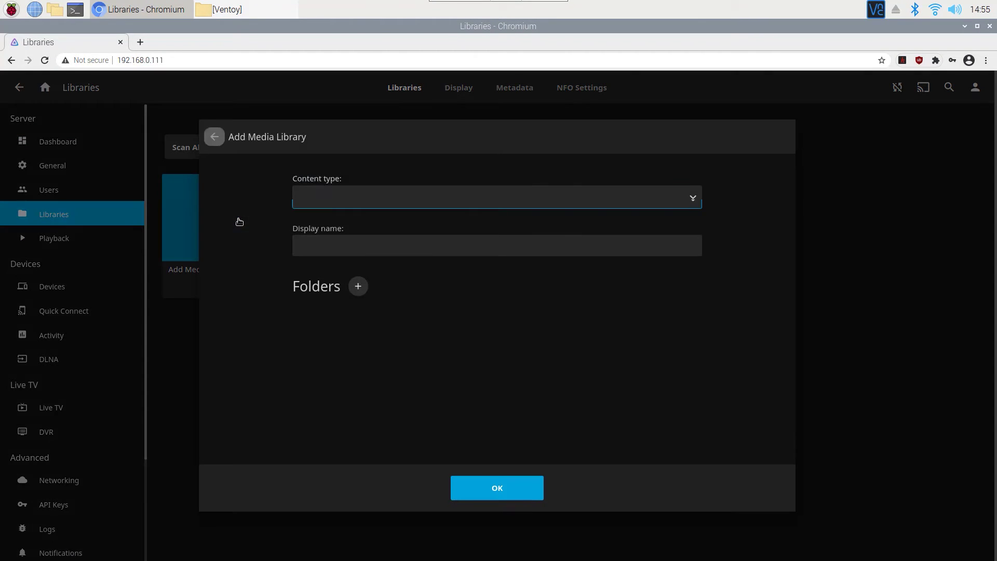
click(342, 198)
click(345, 234)
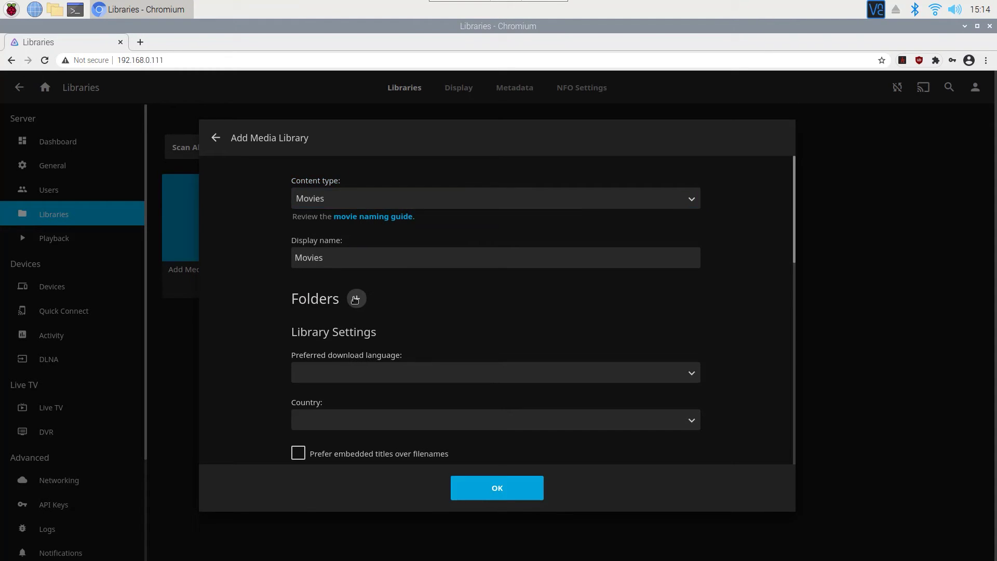
Add the /home/pi/Videos folder to it and confirm to create the library.
click(356, 287)
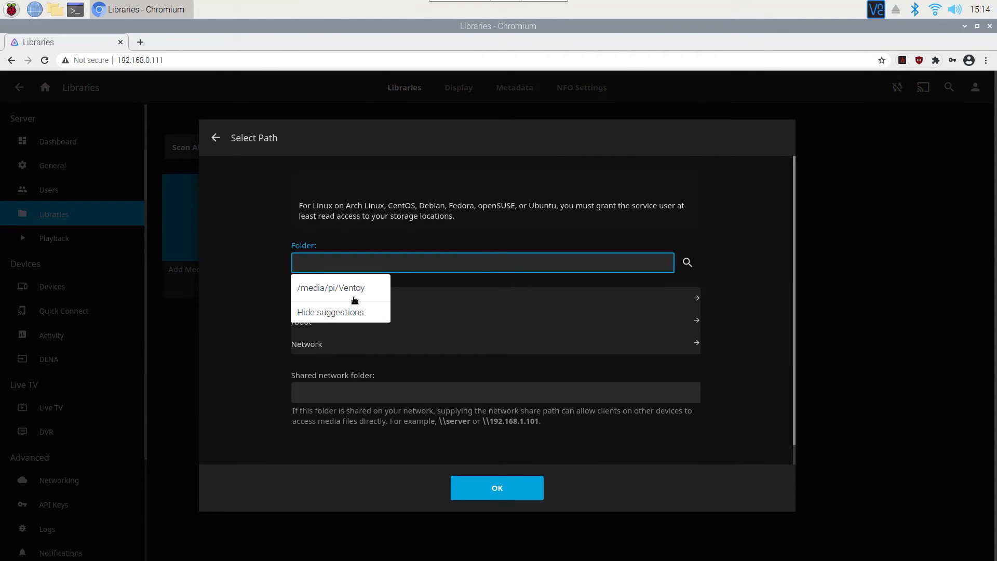
click(404, 295)
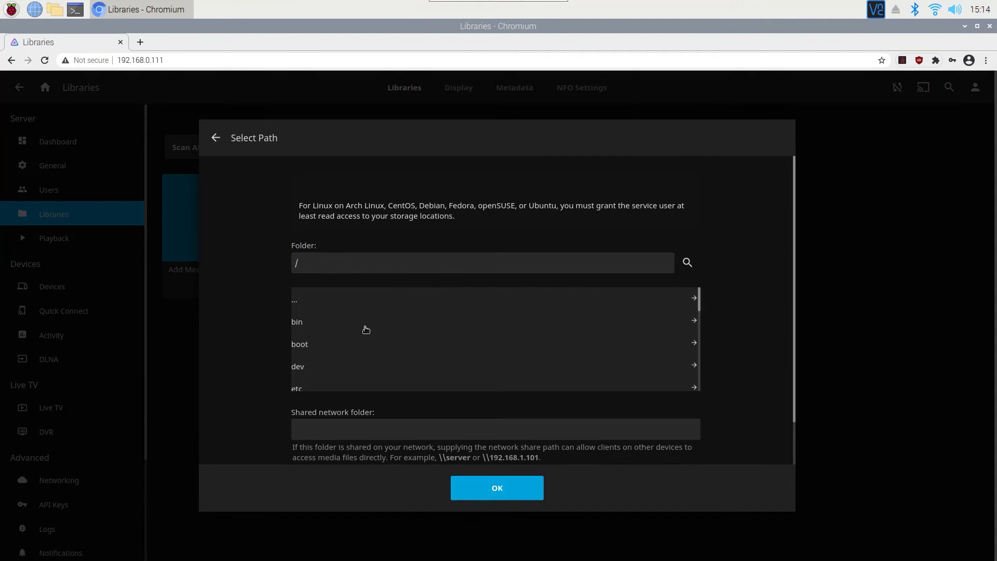
scroll(367, 337, down, 3)
scroll(359, 336, up, 1)
click(325, 330)
click(313, 329)
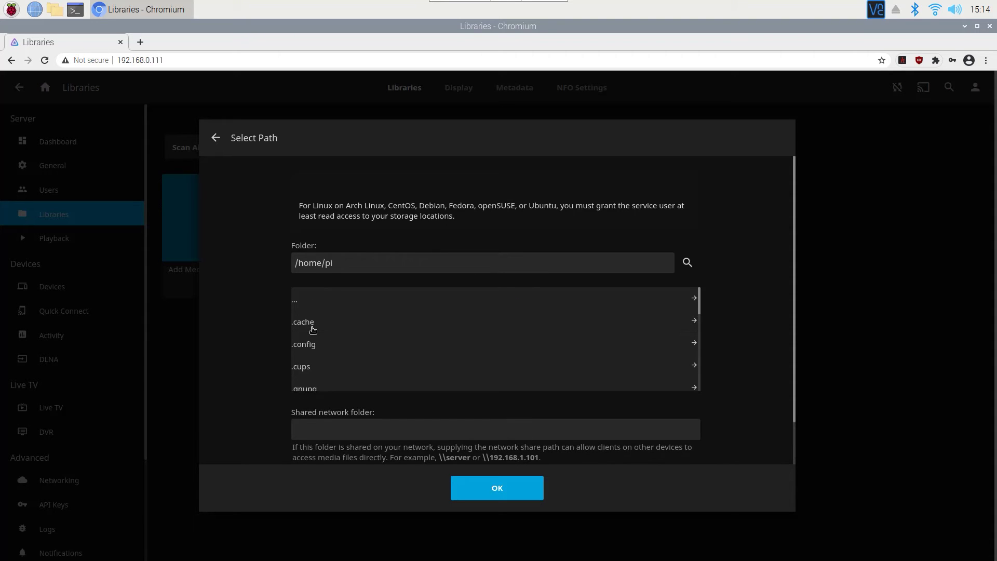
scroll(339, 329, down, 5)
click(321, 388)
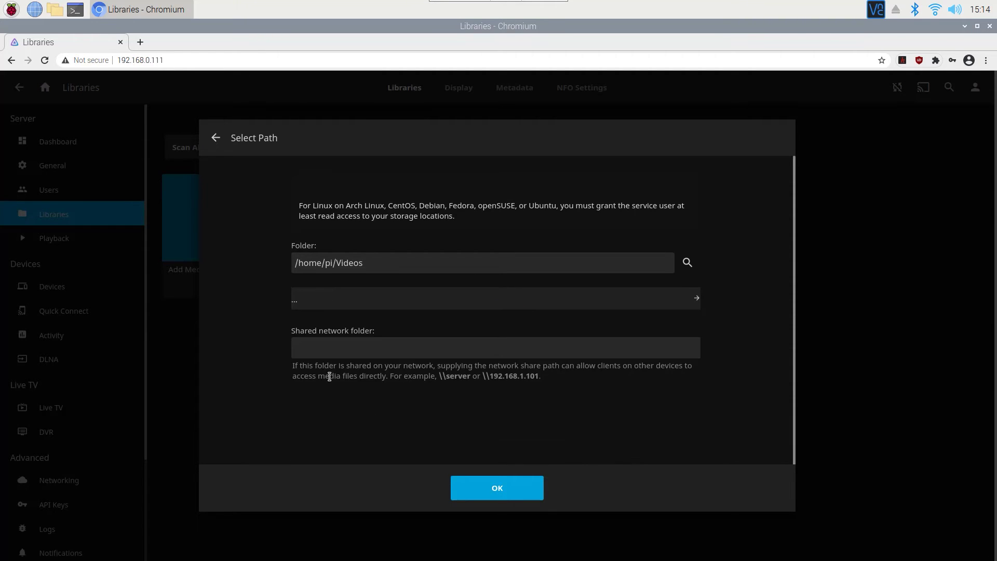
click(501, 491)
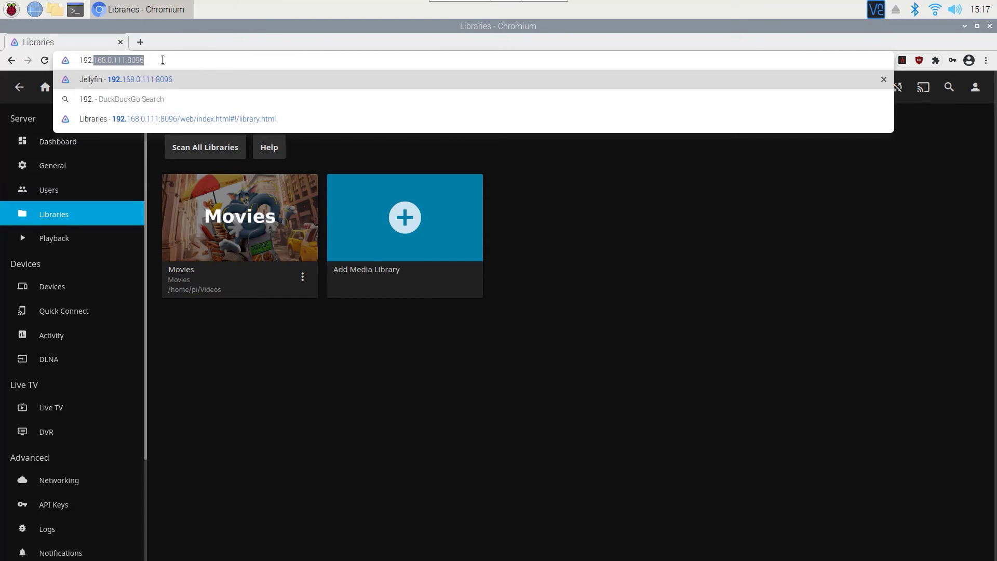
Enter the server address 192.168.0.111:8096 to load the Jellyfin home page.
text(168)
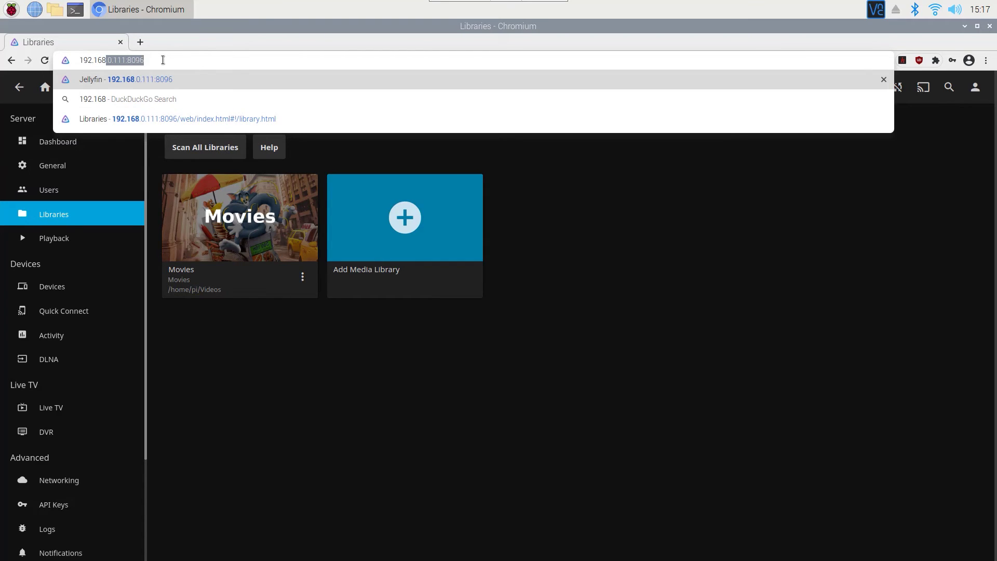
text(.0.111)
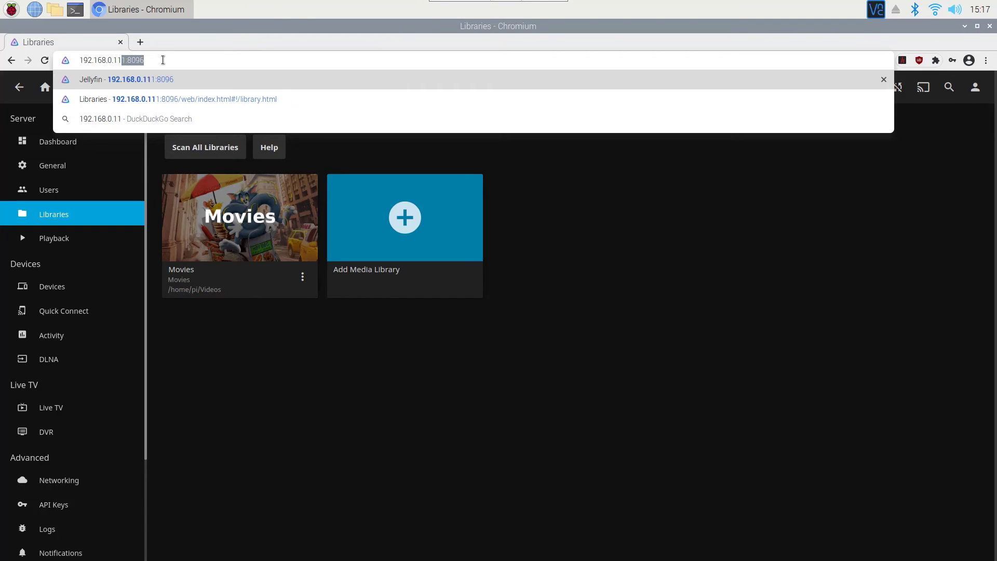
key(Return)
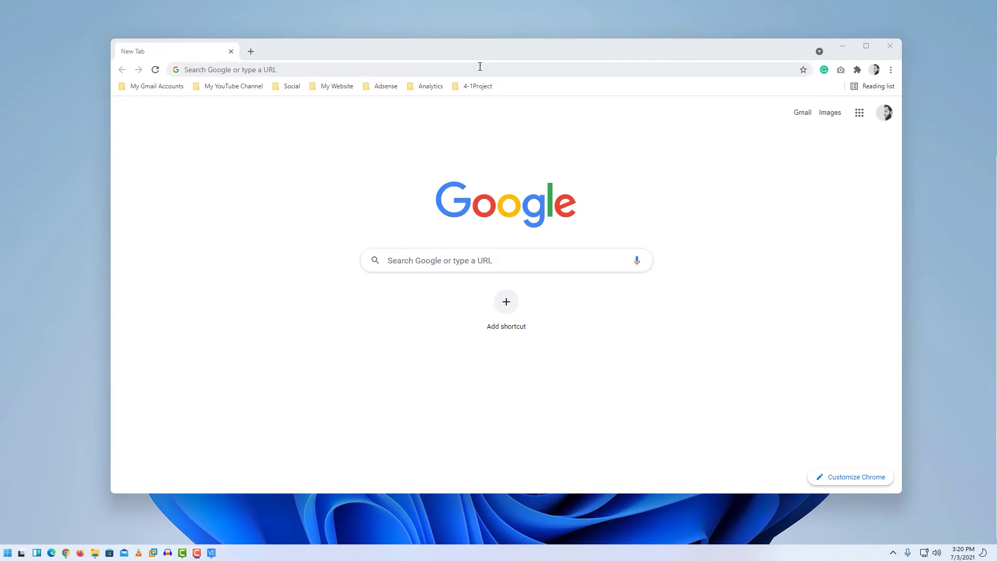
On the Windows PC, load 192.168.0.111:8096, sign in, and open the Tom & Jerry movie.
click(480, 66)
text(192.168.0.111:8096/web/index.html#!/login.html?serverid=dd901f1f7154452bb7897c3878f8646d)
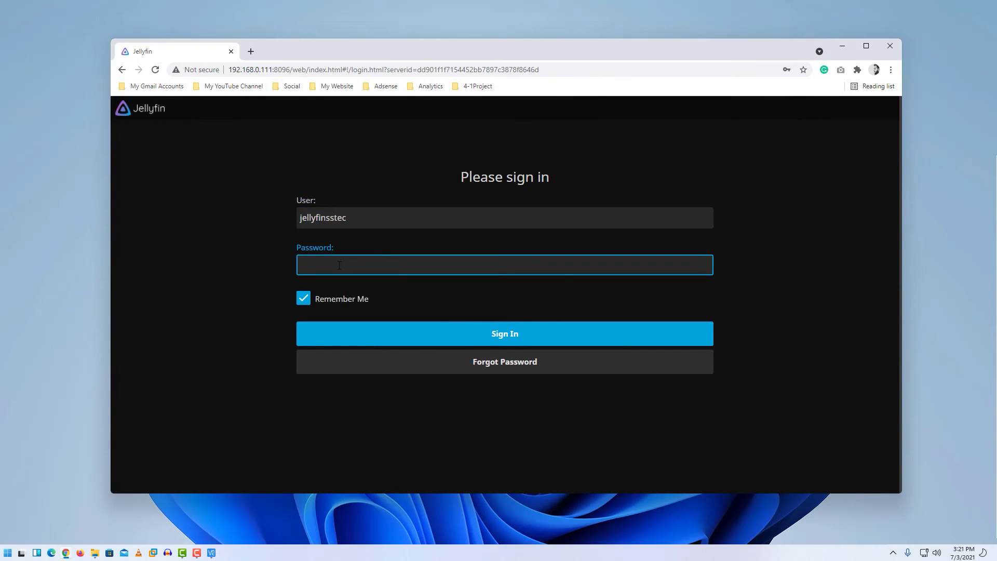
click(487, 341)
scroll(781, 245, down, 1)
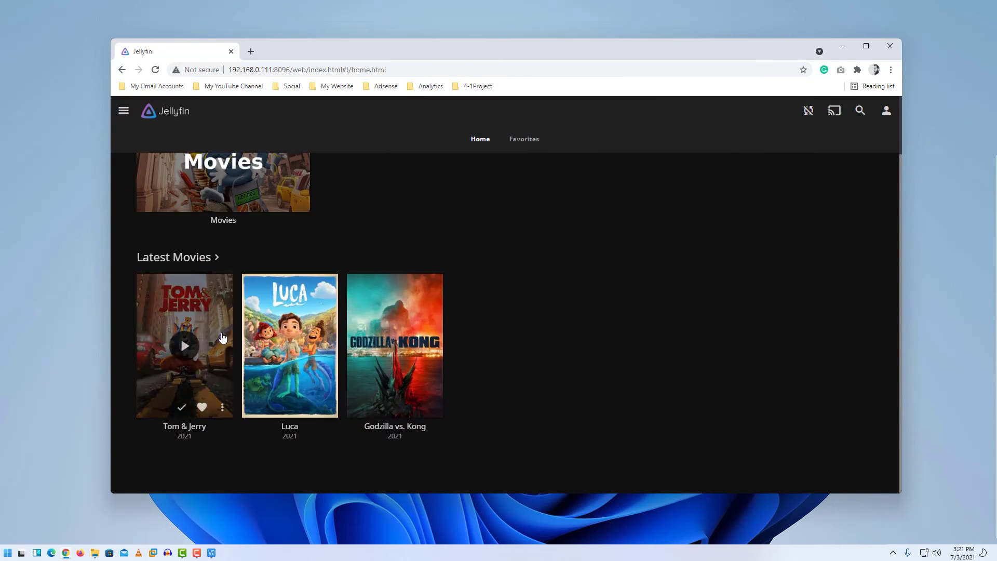
click(289, 342)
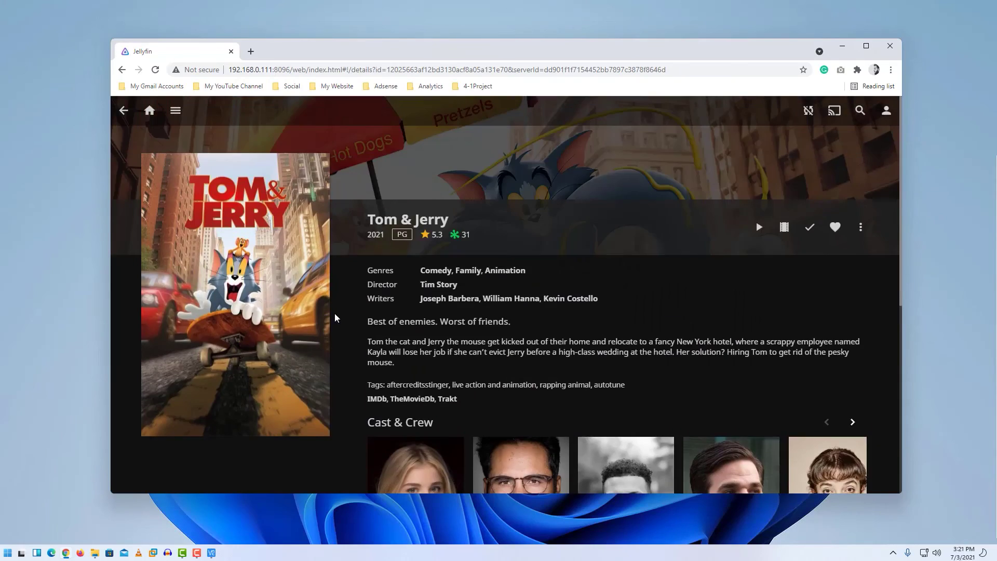